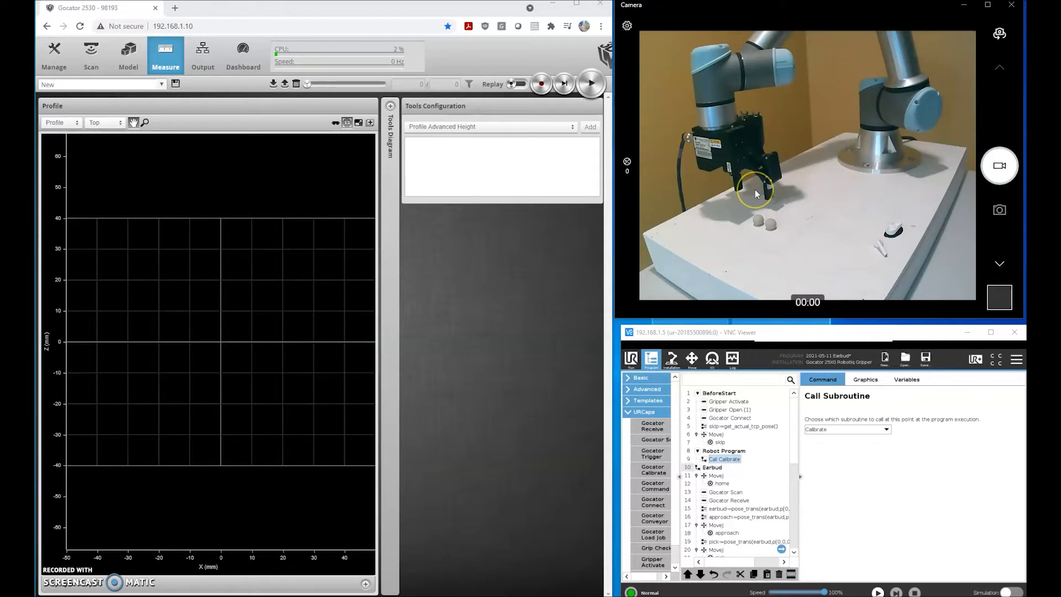
Load the GoRobotCalib job, view the Surface Ball Bar tool, and run the robot program from the beginning.
click(161, 84)
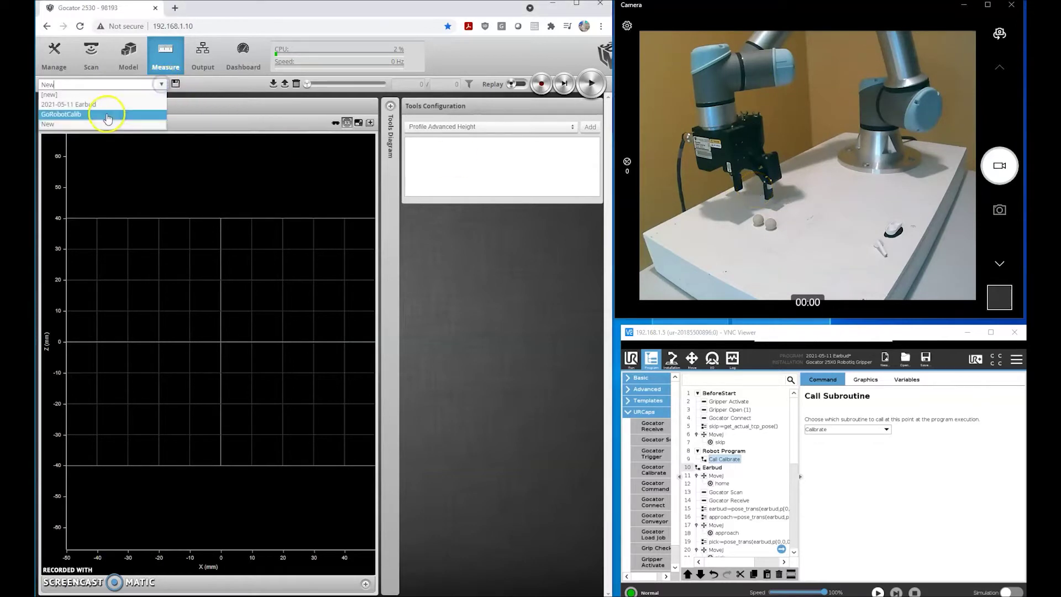
click(70, 111)
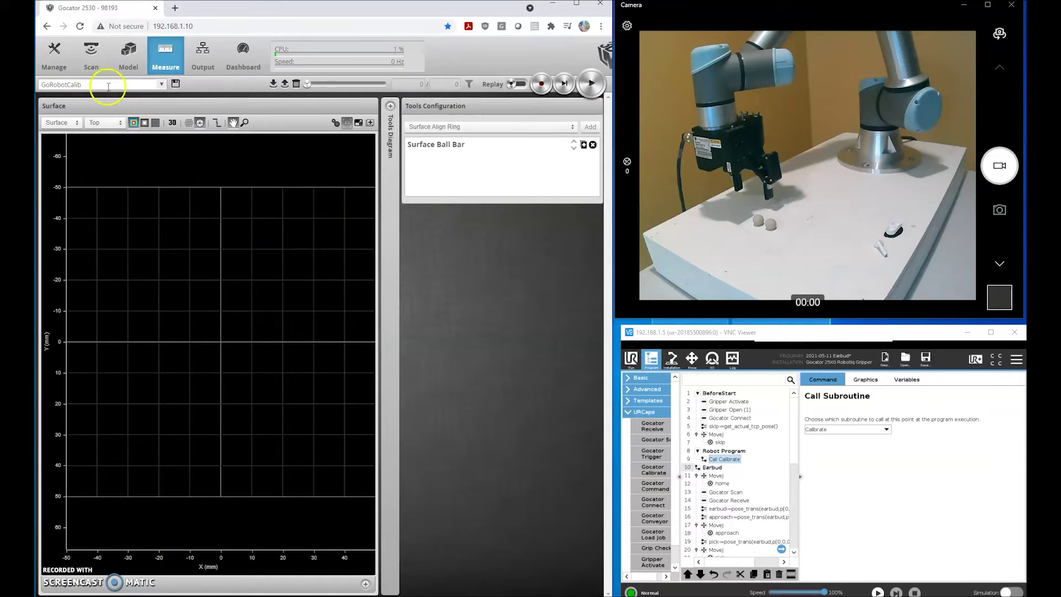
click(452, 147)
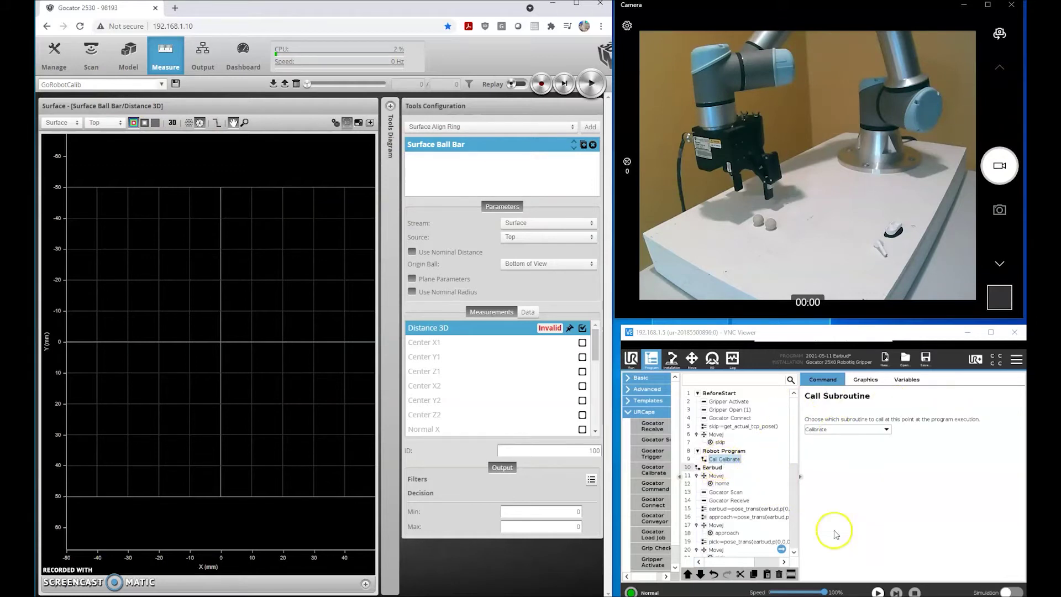
click(878, 592)
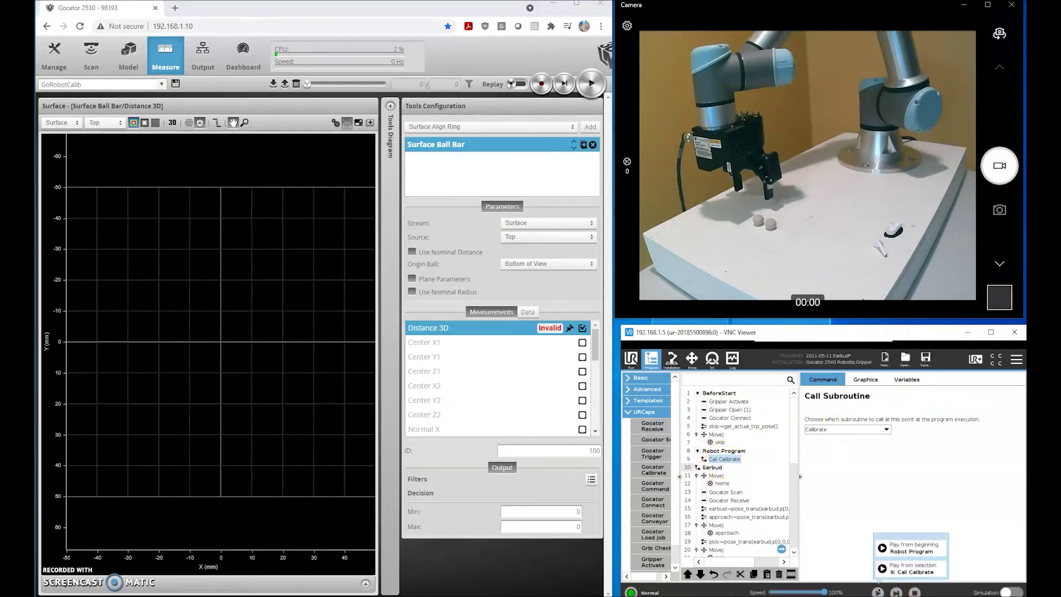
click(897, 547)
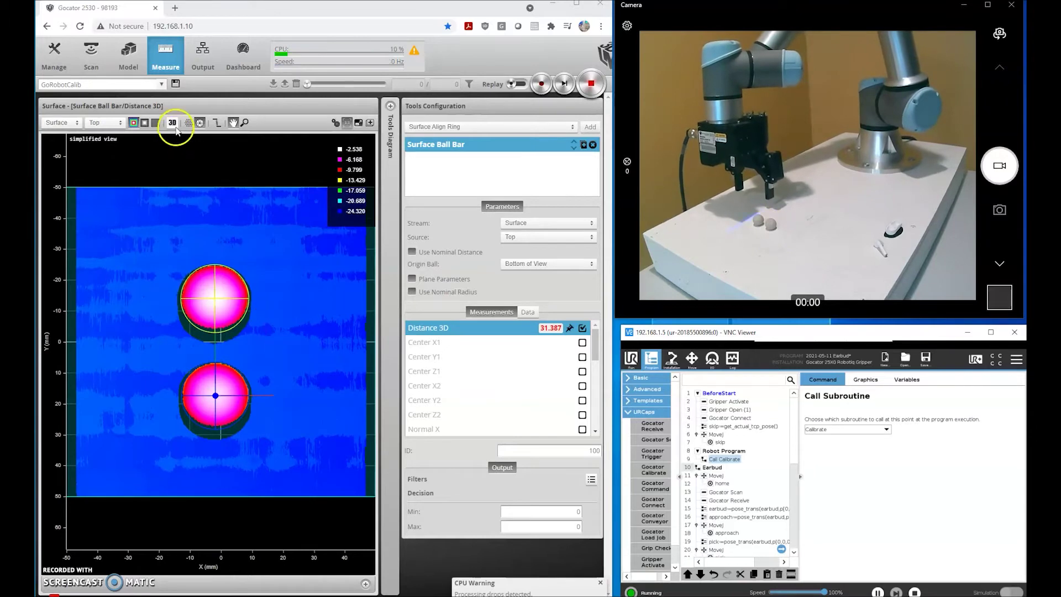
Switch the ball-bar surface to a 3D view and tilt it into perspective.
click(175, 126)
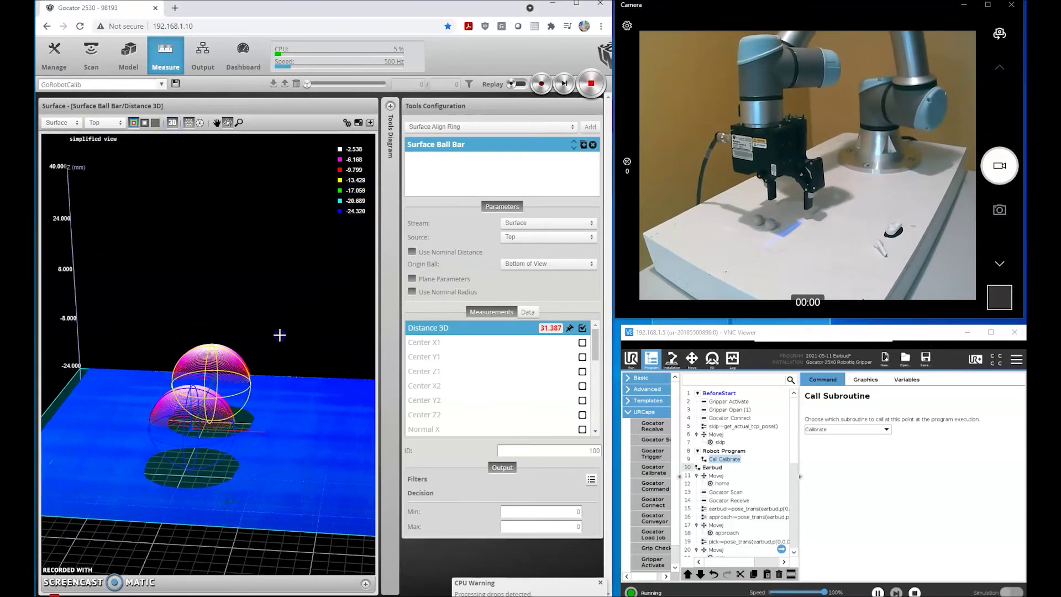
drag(285, 351, 277, 315)
click(769, 208)
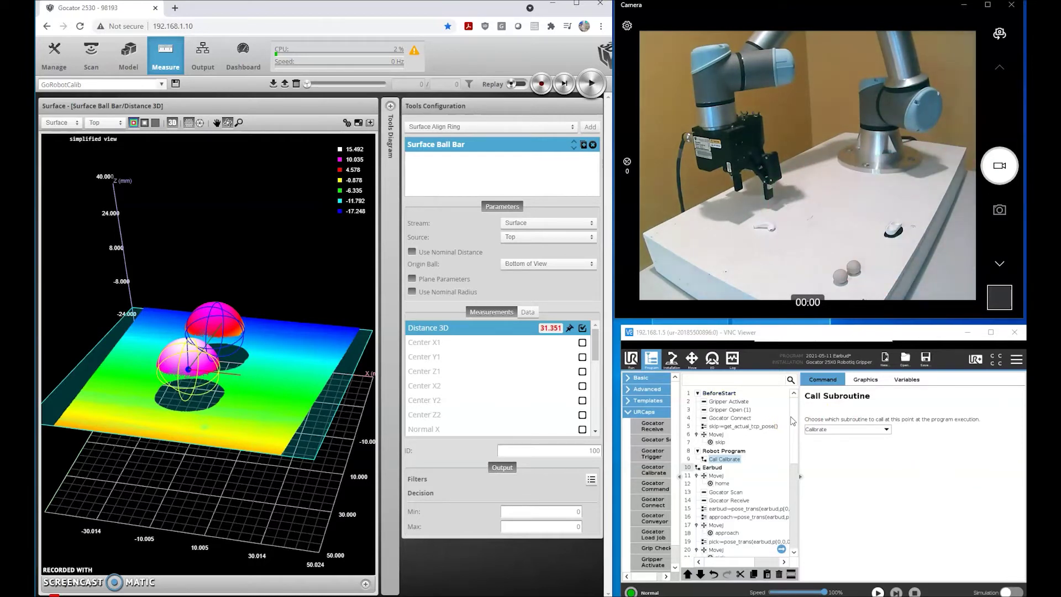
Load the 2021-05-11 Earbud job and make program line 9 call the Earbud subroutine.
click(162, 86)
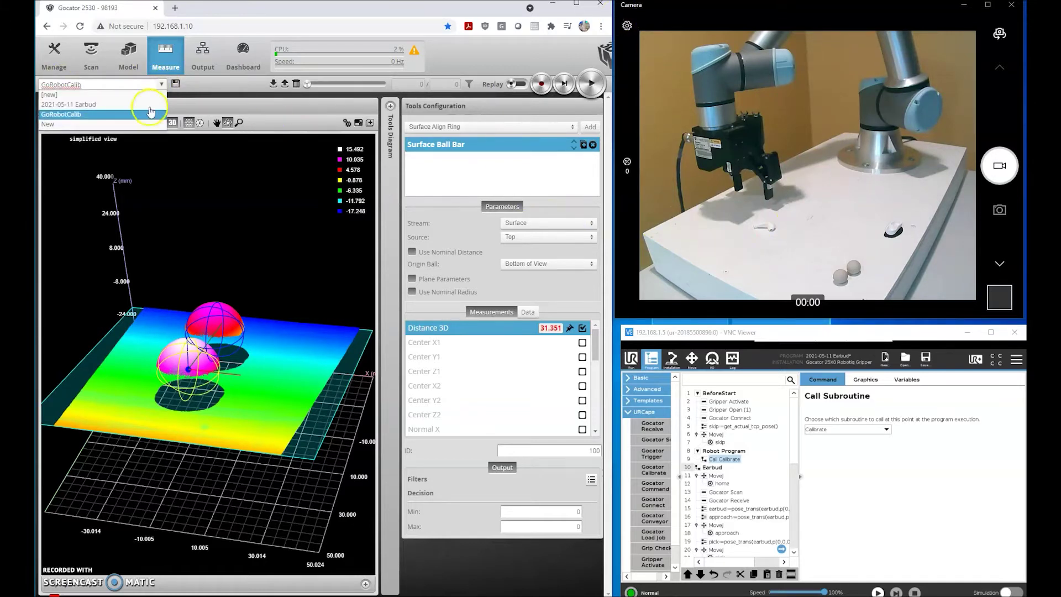
click(99, 104)
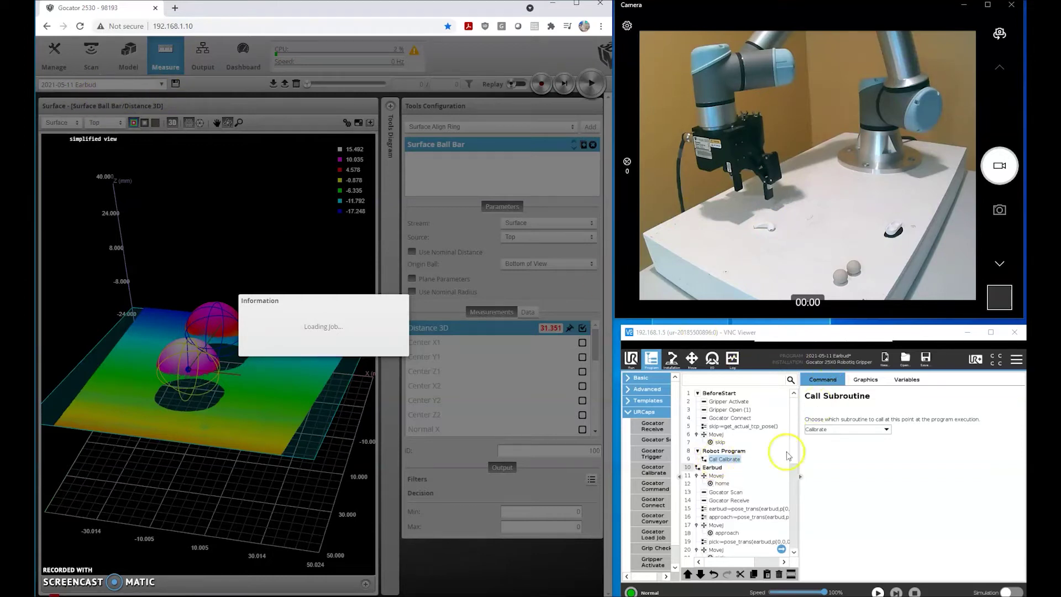
click(877, 428)
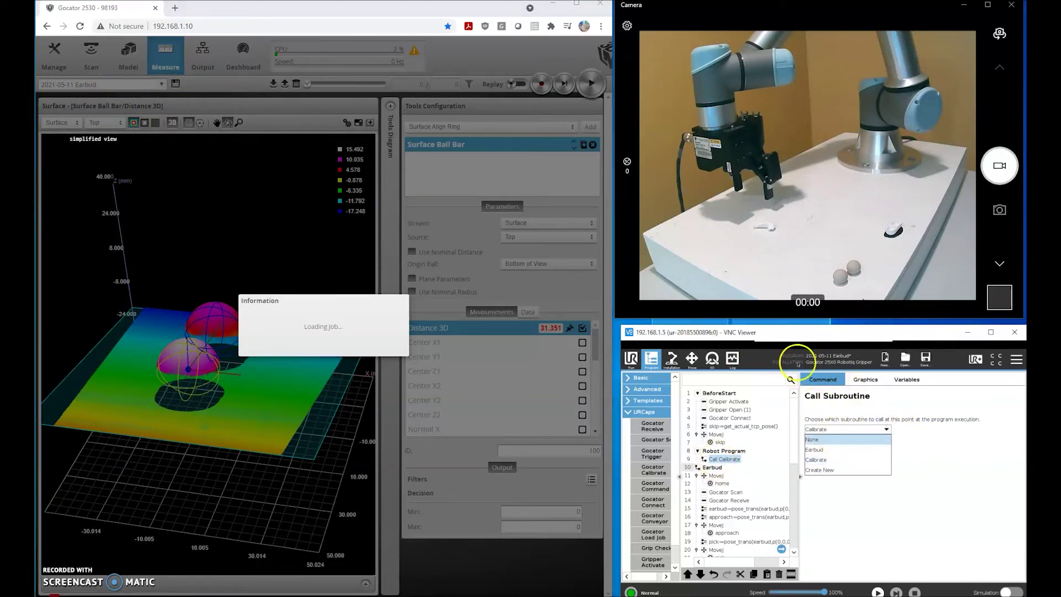
click(835, 451)
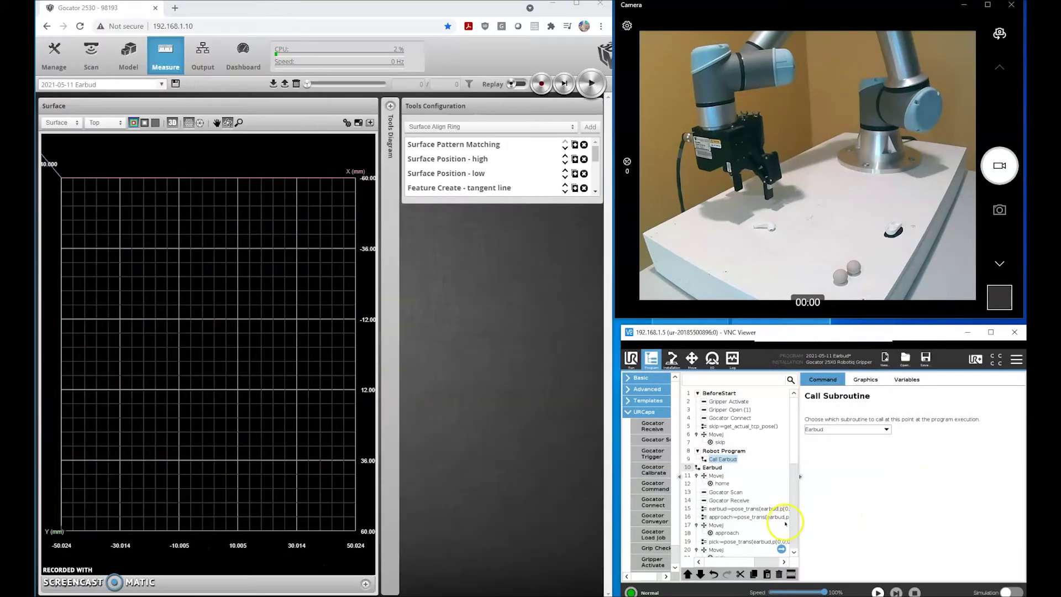
Insert a Halt after Gocator Receive and run the robot program from the beginning.
scroll(794, 450, down, 5)
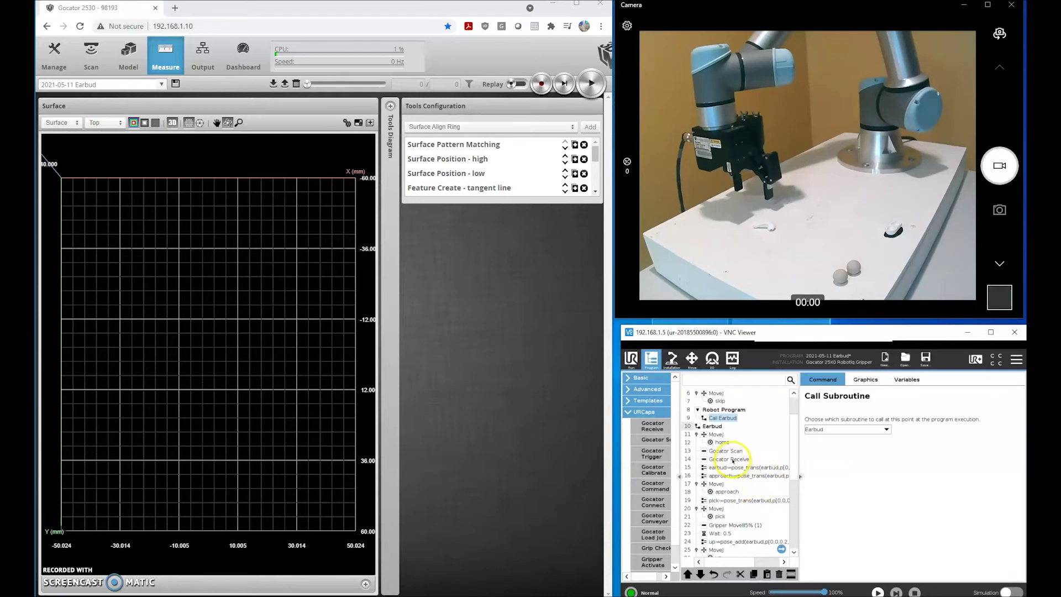
click(728, 459)
click(635, 377)
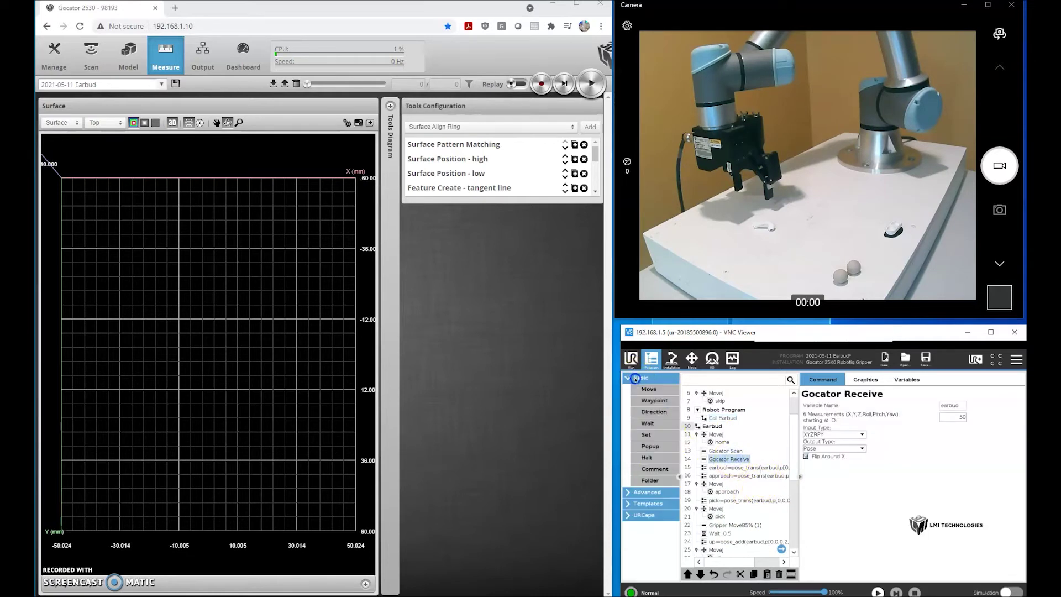
click(647, 458)
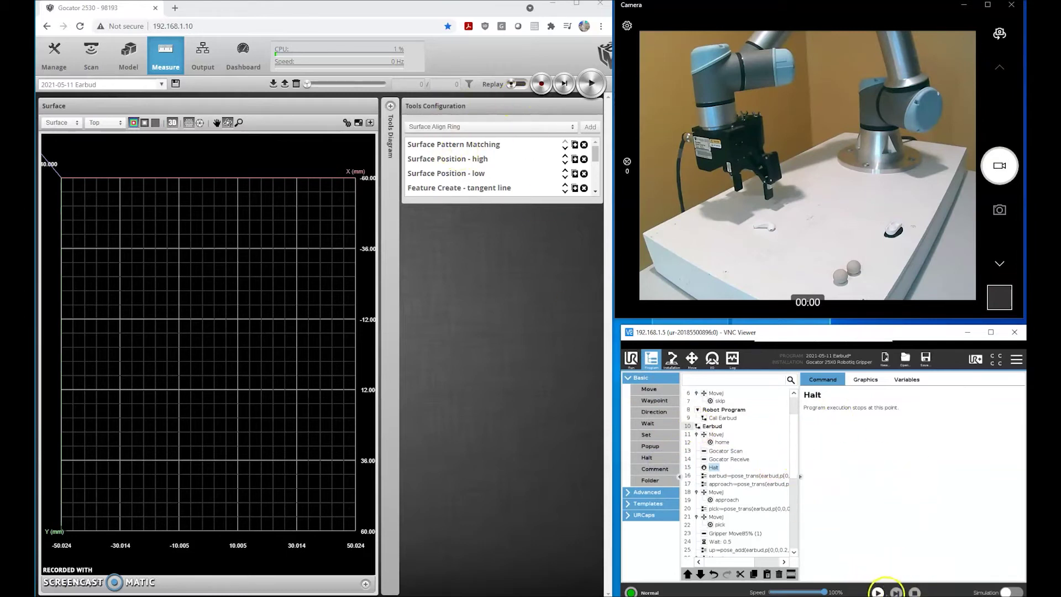
click(878, 592)
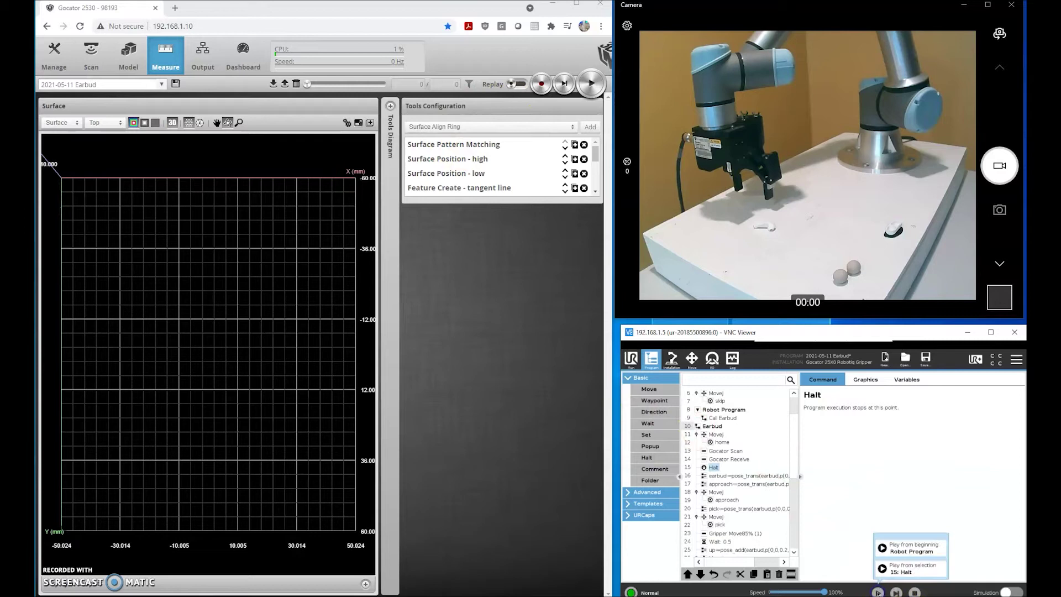
click(896, 547)
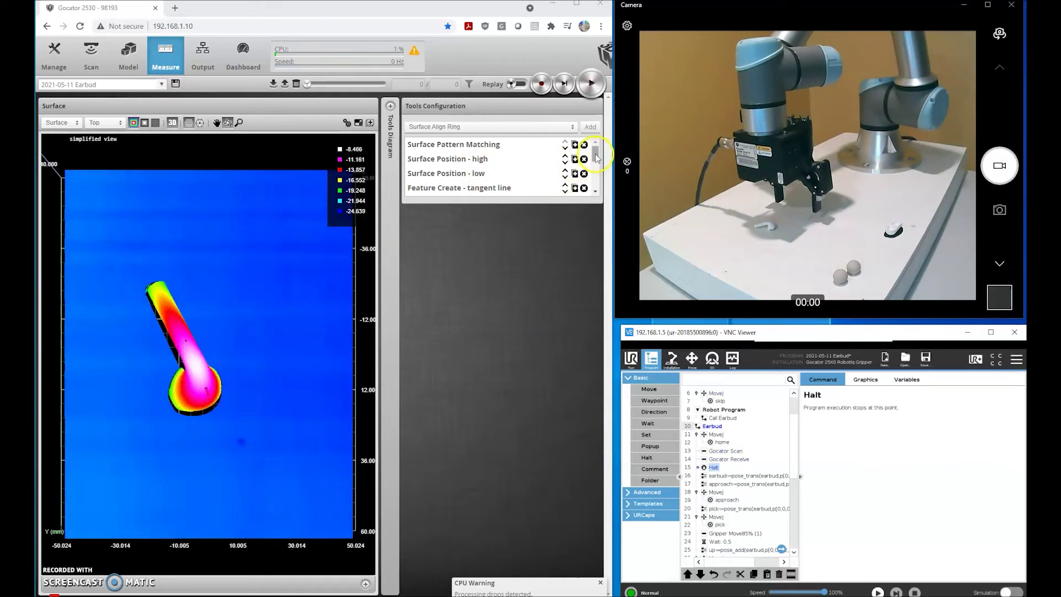
Select the Feature Robot Pose tool and rotate the earbud scan to inspect its pose (X -13.260, Yaw -117.816).
drag(596, 158, 595, 166)
scroll(595, 156, up, 1)
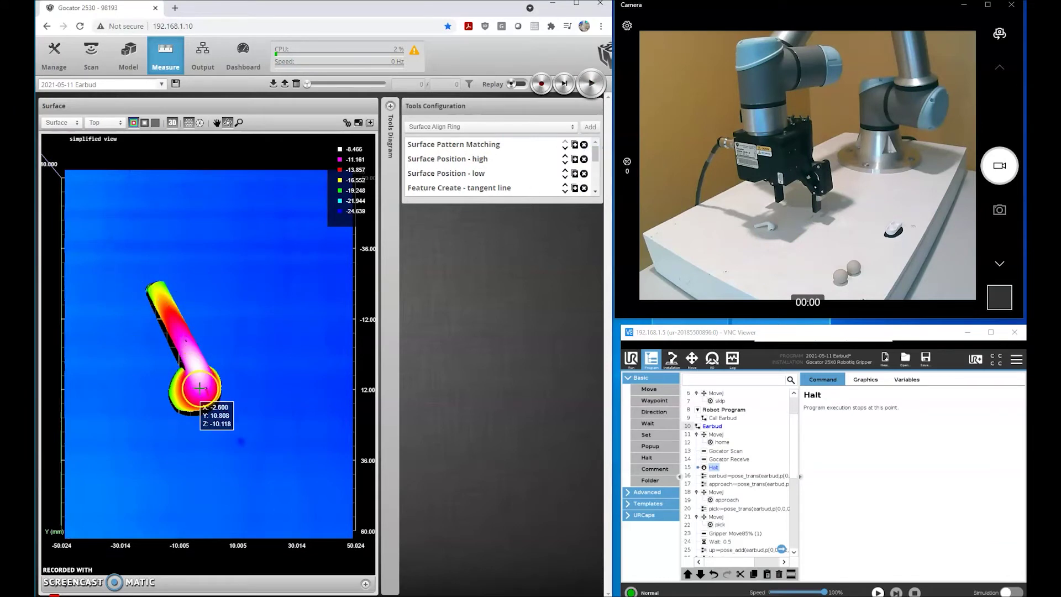
drag(594, 159, 595, 180)
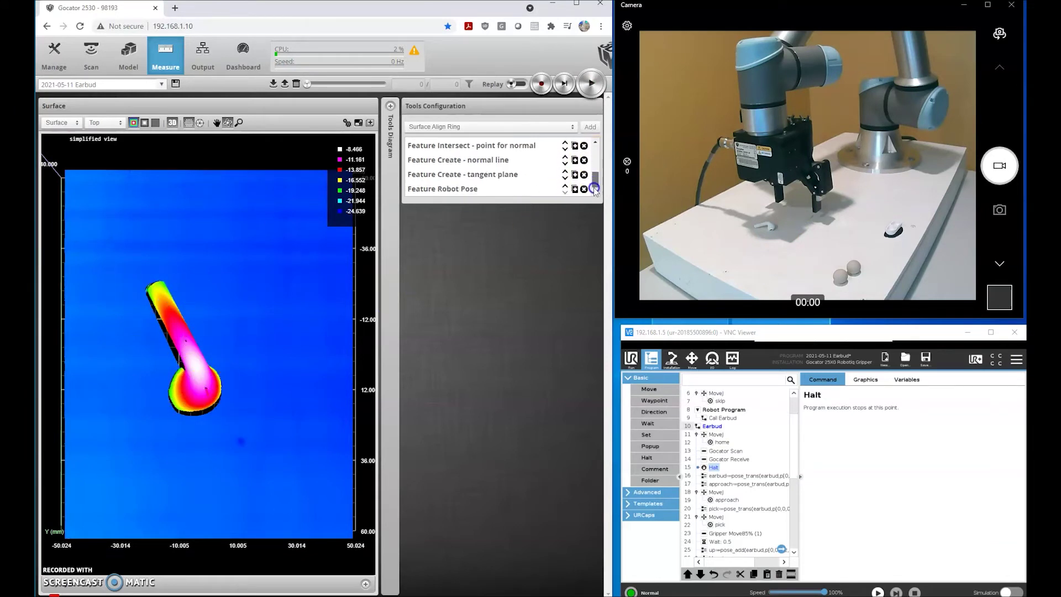
click(474, 189)
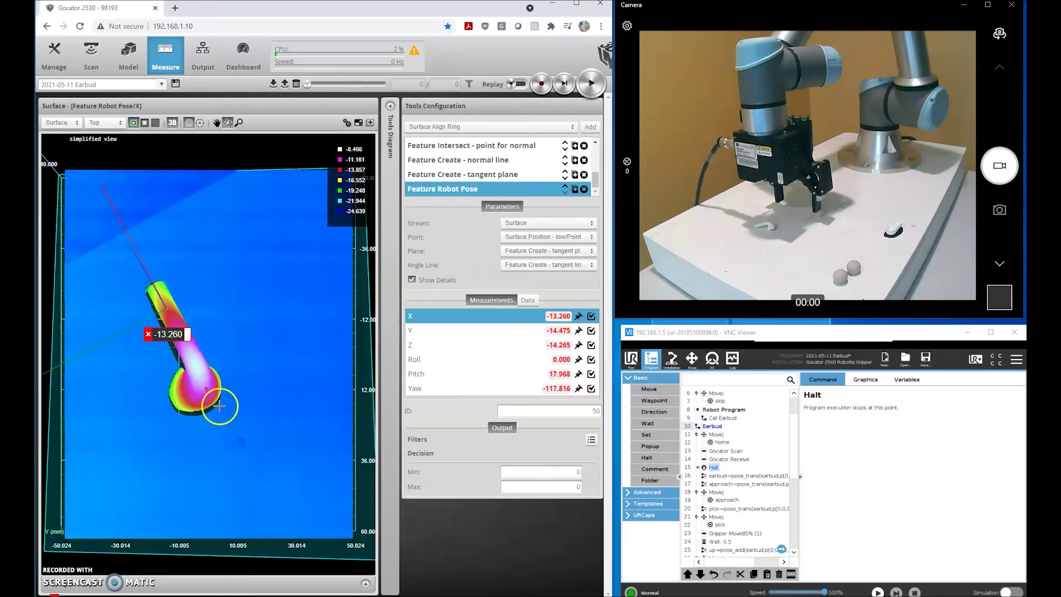
drag(211, 427, 126, 298)
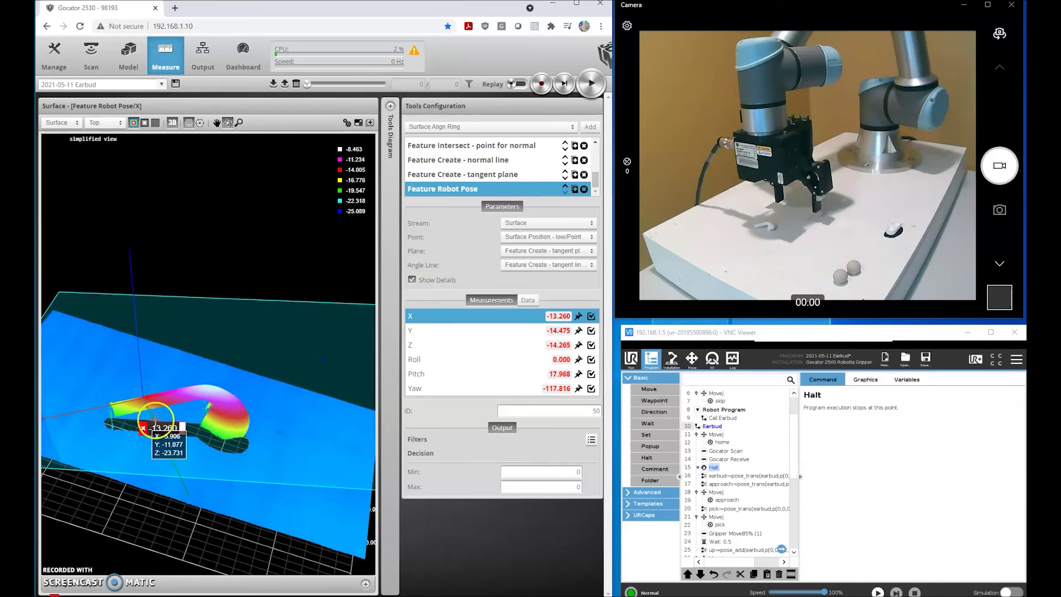
drag(253, 474, 278, 490)
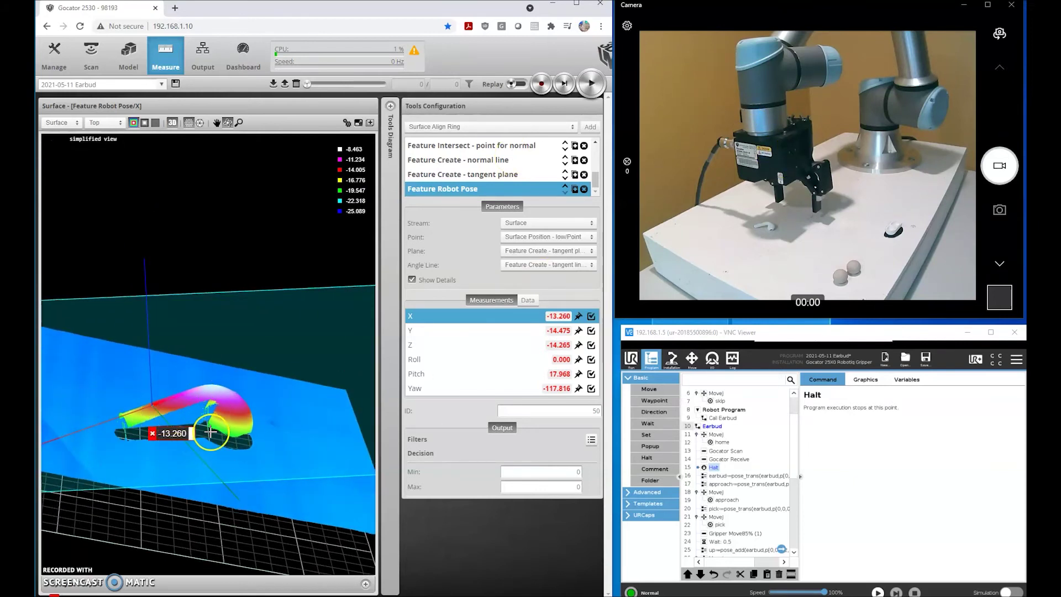
drag(209, 429, 271, 442)
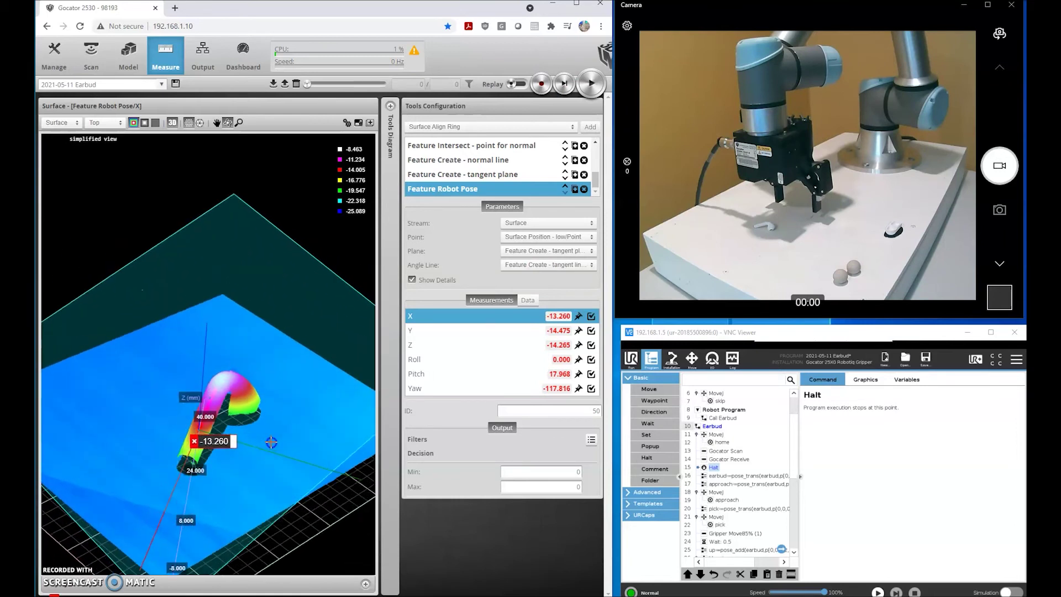
Review the Gocator Receive and Gocator Connect settings, then delete the Halt at line 15.
click(788, 334)
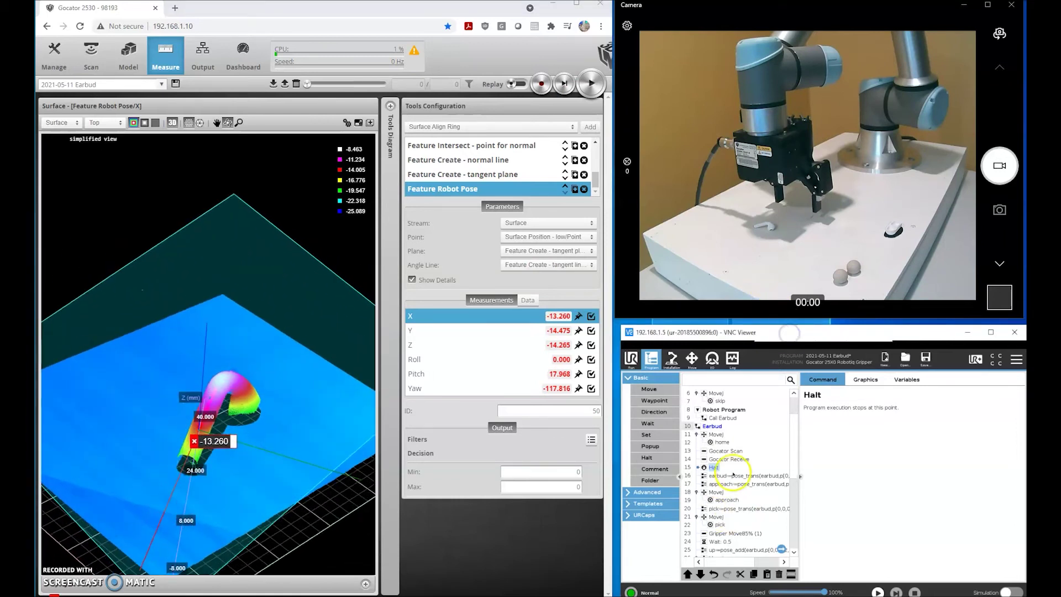
click(733, 459)
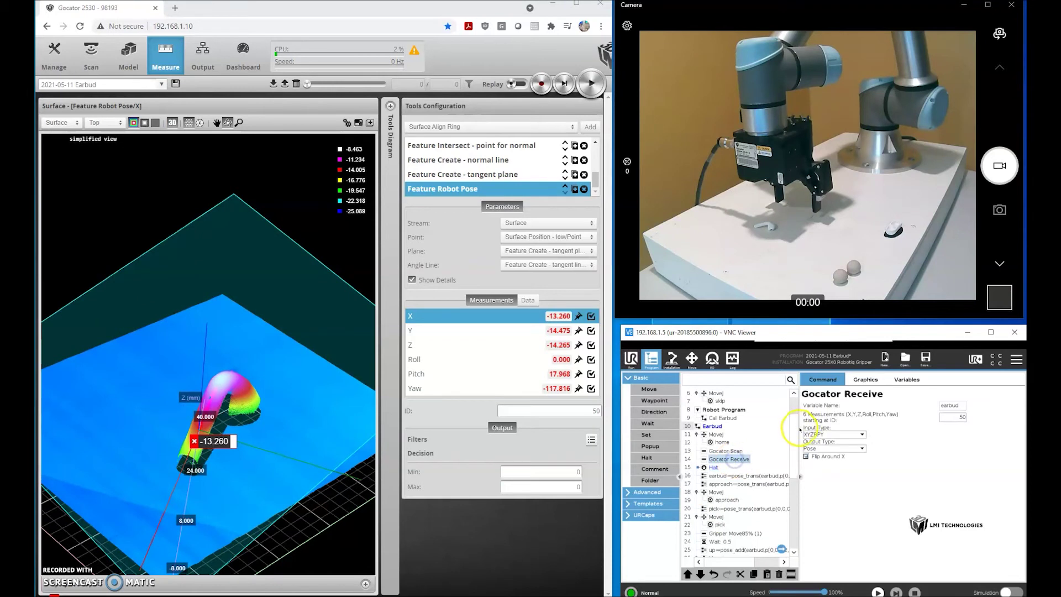
drag(794, 447, 795, 426)
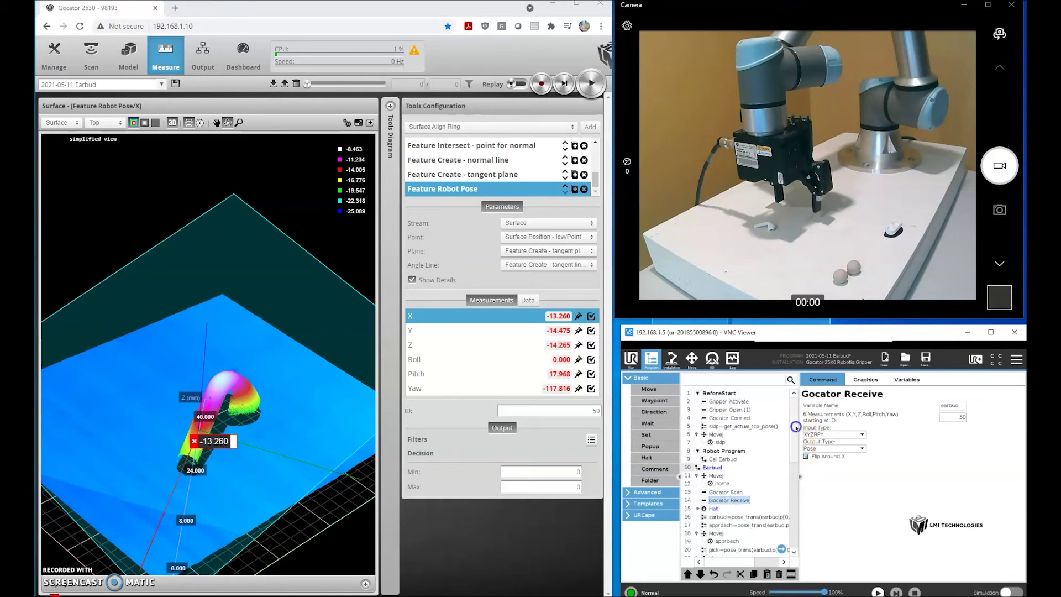
click(731, 419)
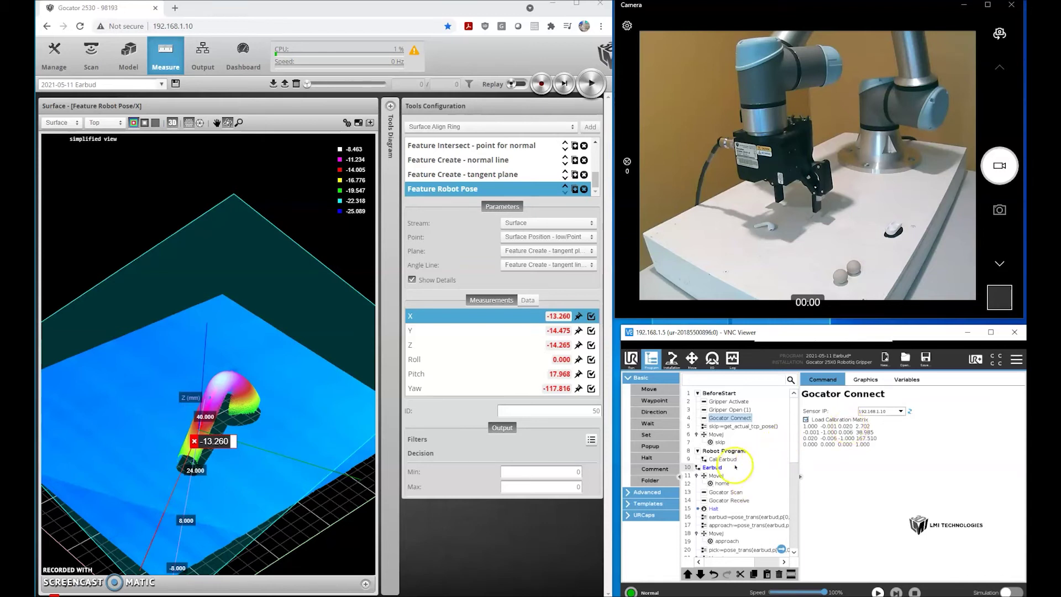
click(713, 509)
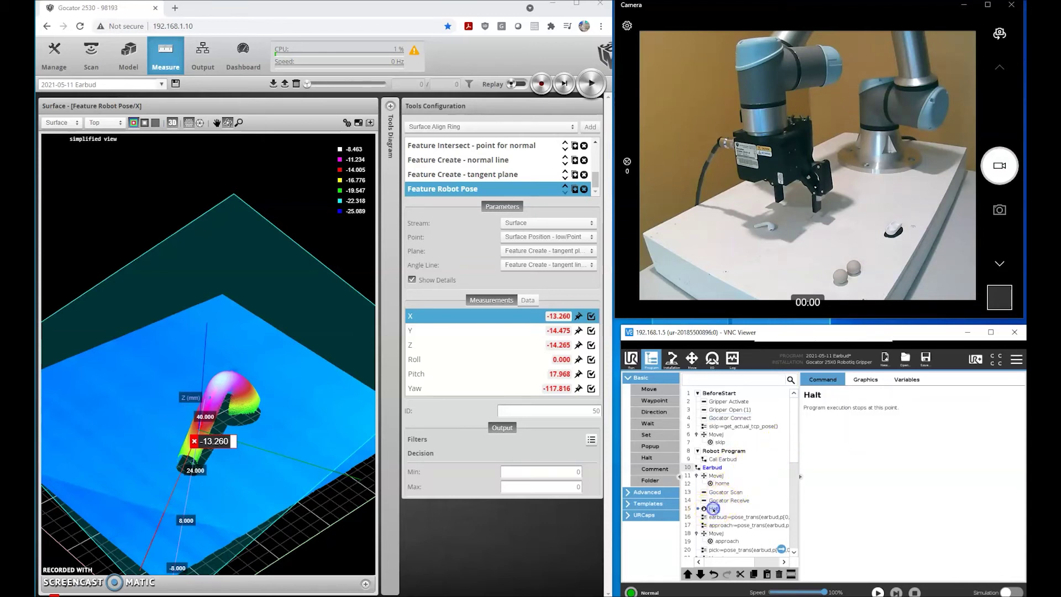
click(779, 575)
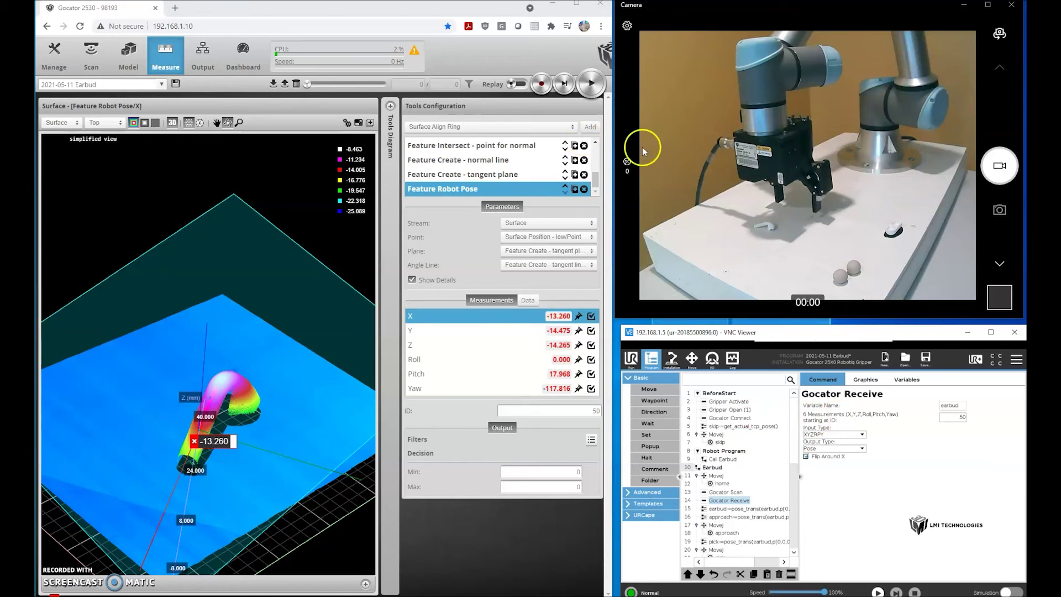
Start the robot program and let it scan the earbud until it stops.
click(879, 592)
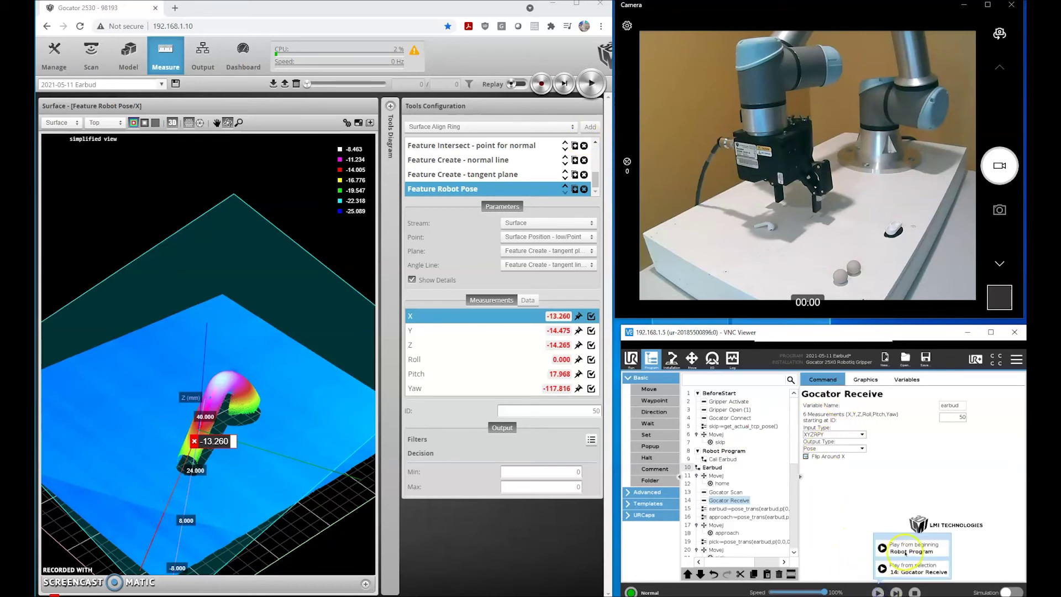
click(907, 551)
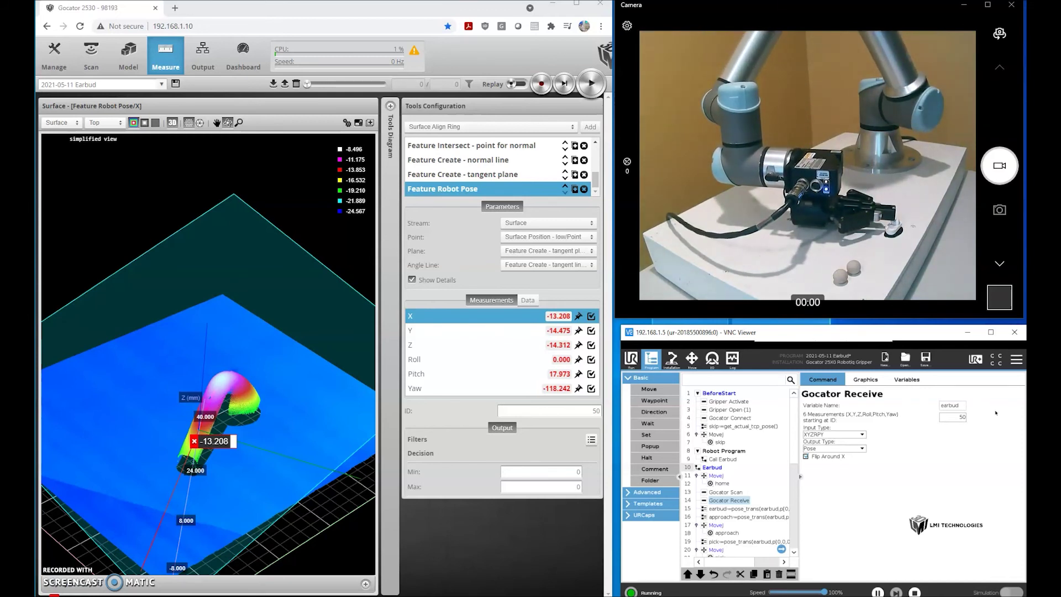
click(958, 331)
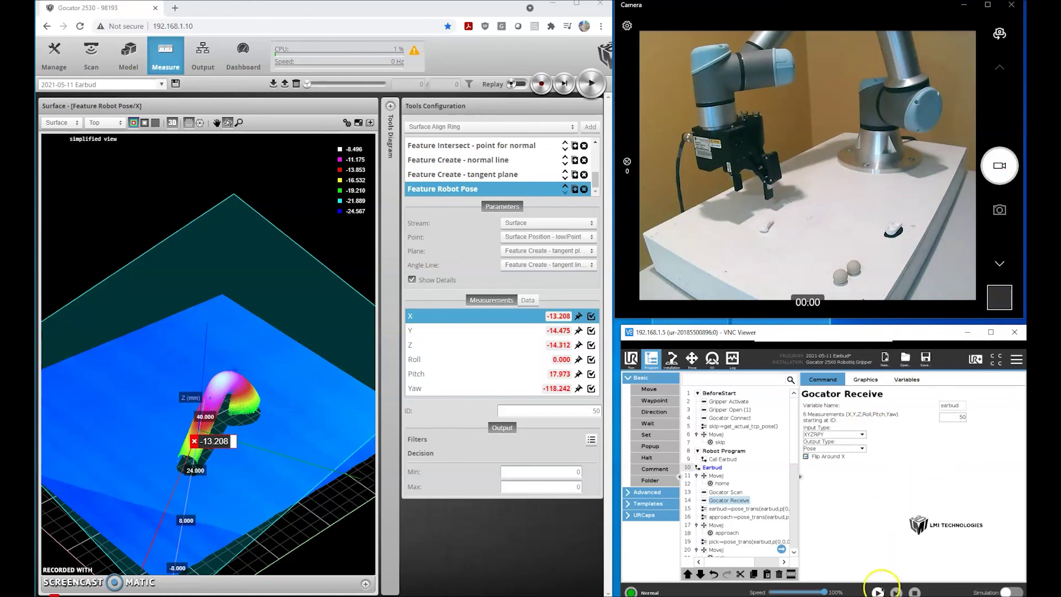
click(876, 593)
Rerun the robot program so it picks the earbud, and rotate the new scan in 3D.
click(892, 546)
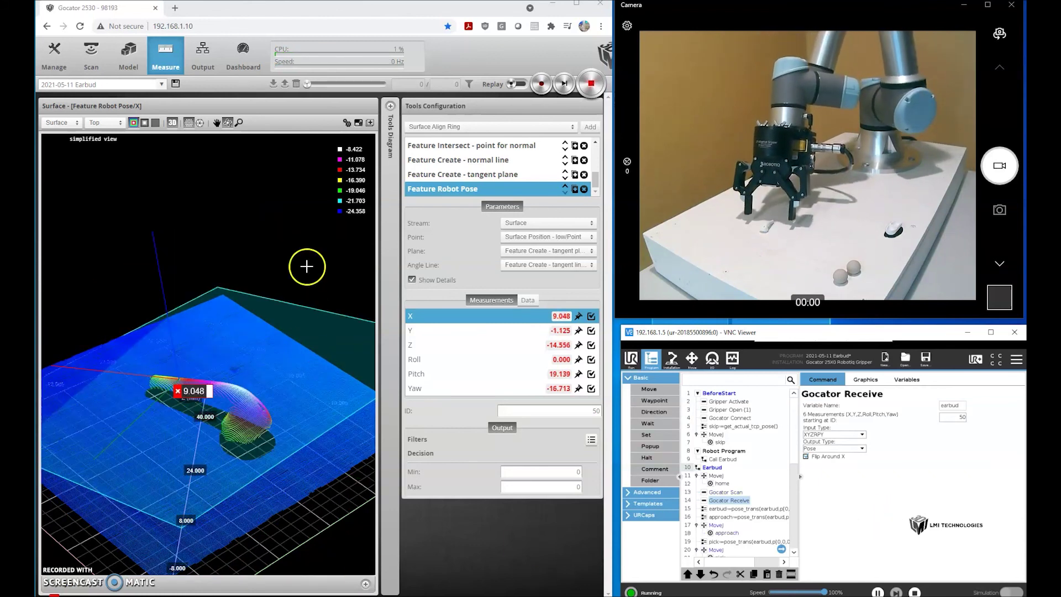
mouse_move(306, 267)
mouse_down()
mouse_move(270, 254)
mouse_move(230, 284)
mouse_move(299, 246)
mouse_move(294, 267)
mouse_up()
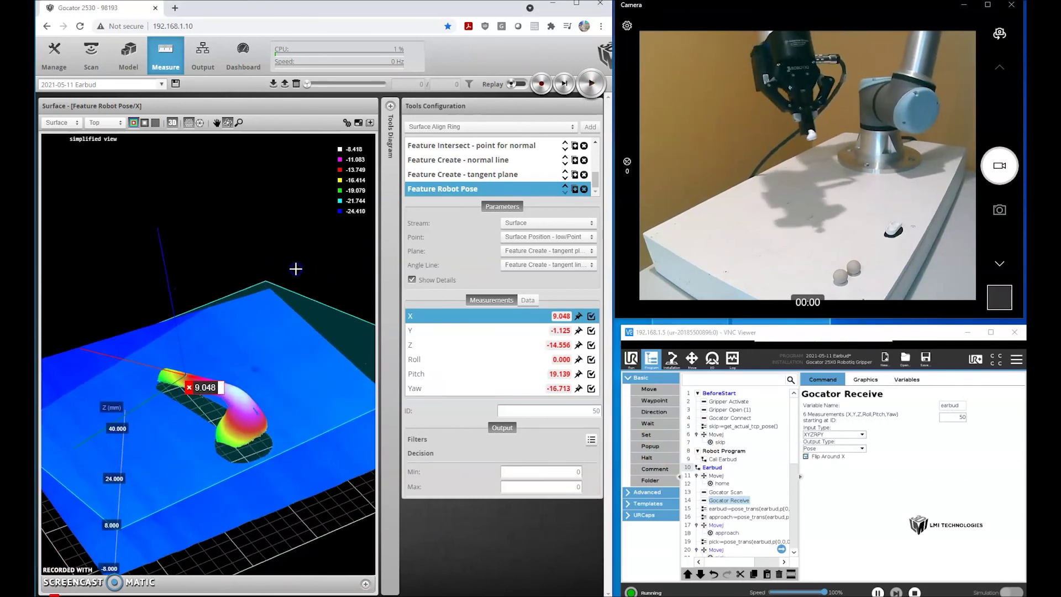